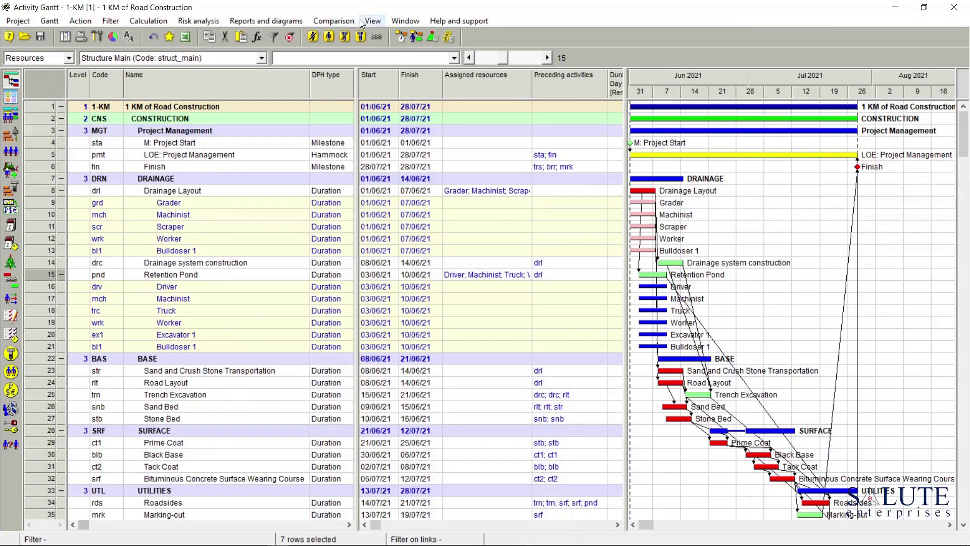
Create a new resource skill in the Resource skills table and name it Buldoser
{"action": "left_click", "coordinate": [376, 20]}
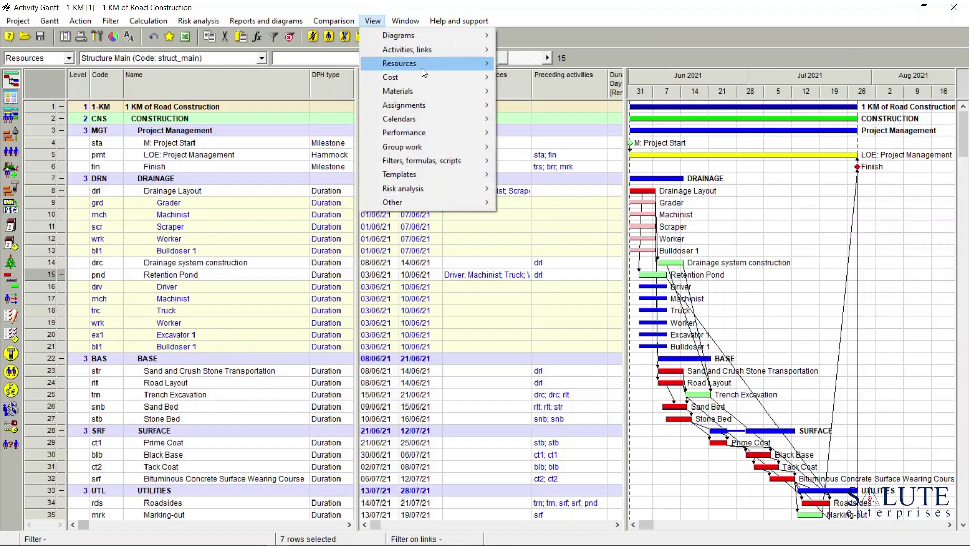
{"action": "mouse_move", "coordinate": [423, 69]}
{"action": "left_click", "coordinate": [541, 91]}
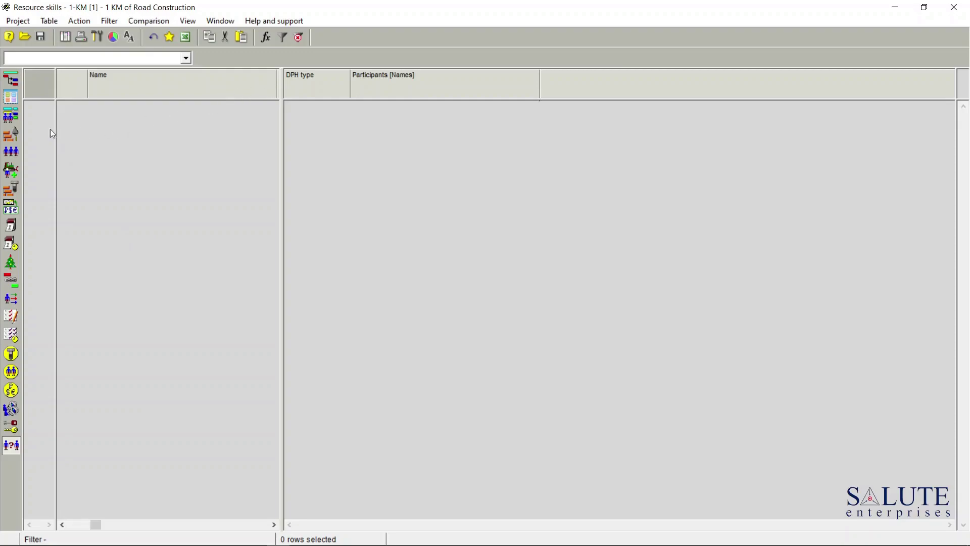
{"action": "right_click", "coordinate": [42, 110]}
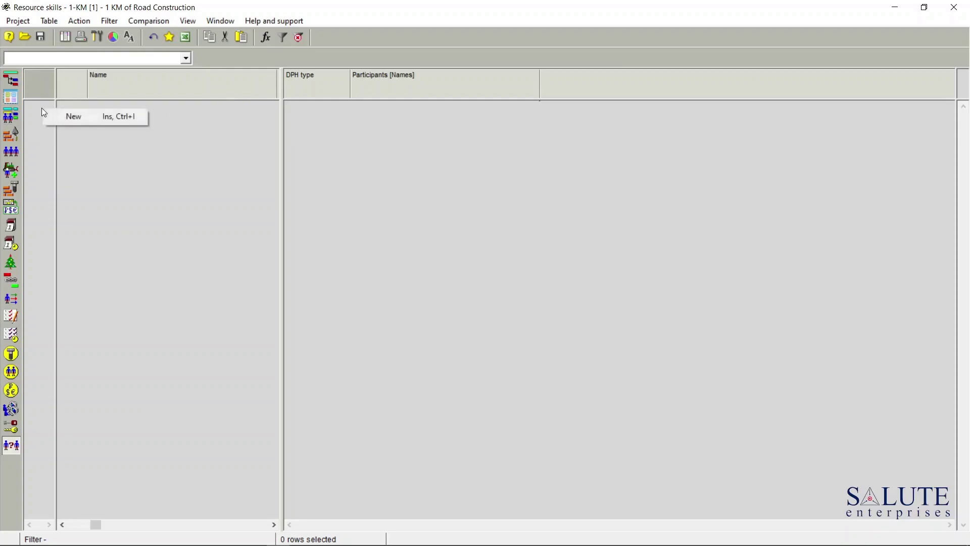
{"action": "left_click", "coordinate": [96, 118]}
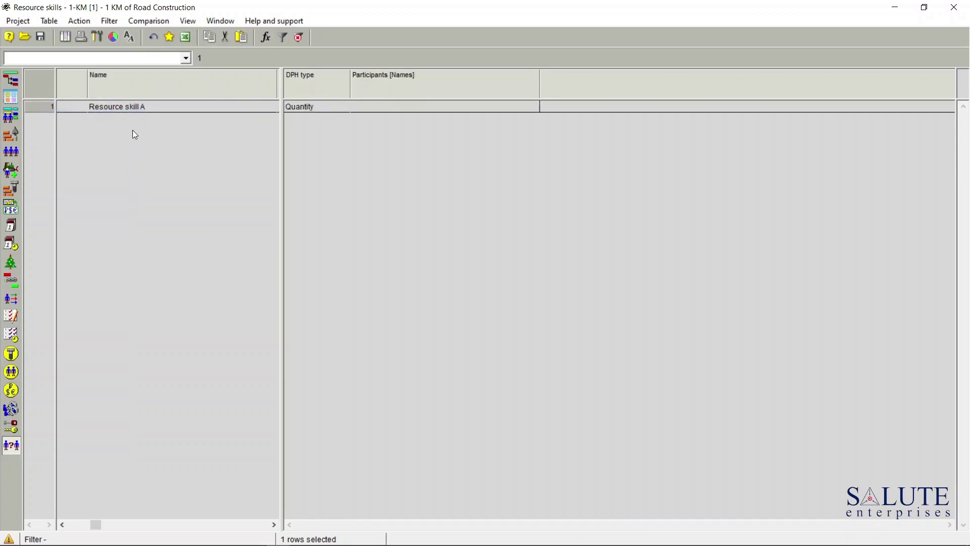
{"action": "double_click", "coordinate": [37, 105]}
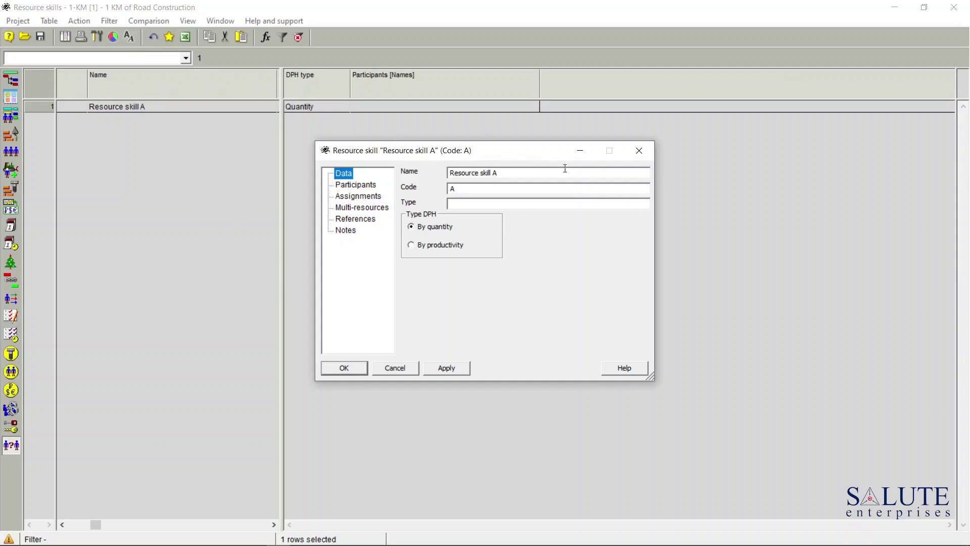
{"action": "left_click_drag", "start_coordinate": [539, 172], "coordinate": [448, 173]}
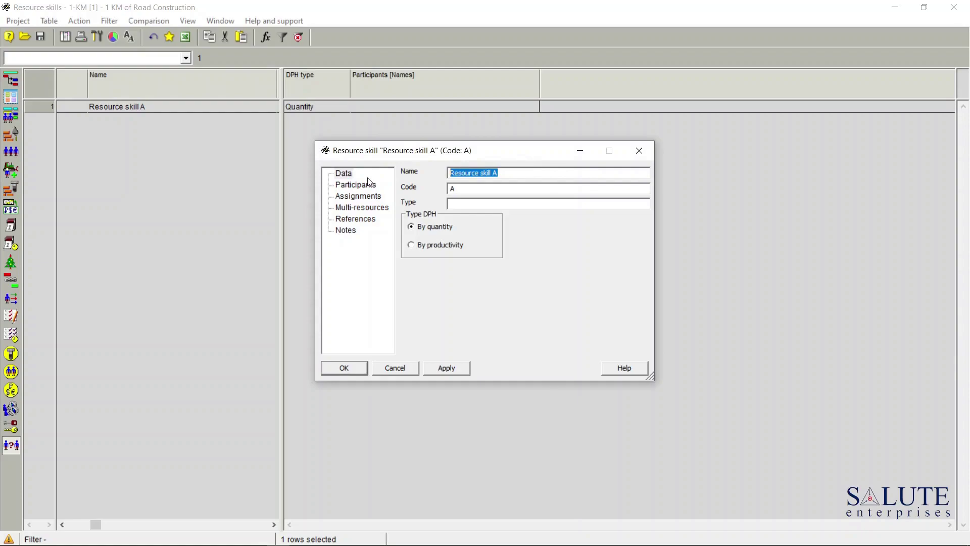
{"action": "type", "text": "Buldoser"}
Add Bulldoser 1 and Bulldoser 2 as participants of the Buldoser skill and update the content of its assignments
{"action": "left_click", "coordinate": [371, 185]}
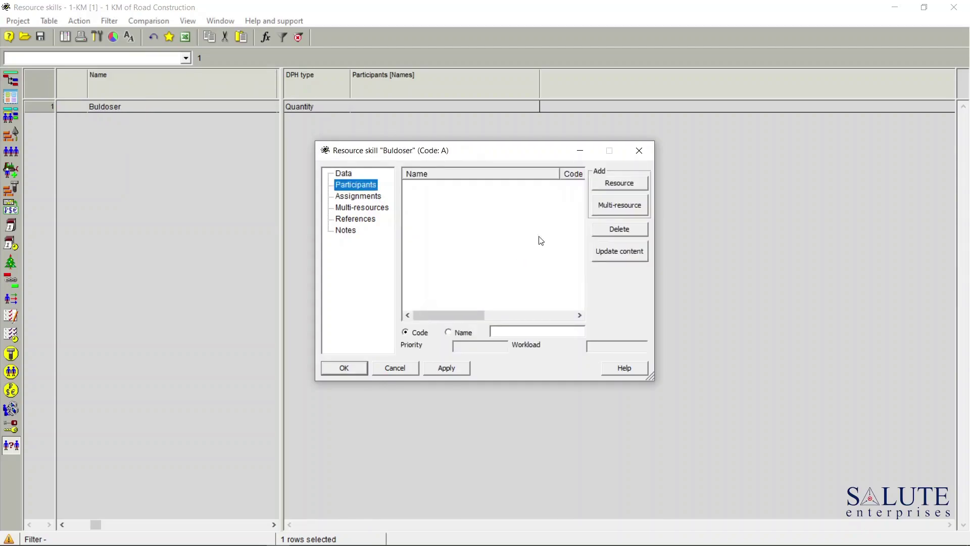
{"action": "left_click", "coordinate": [619, 188]}
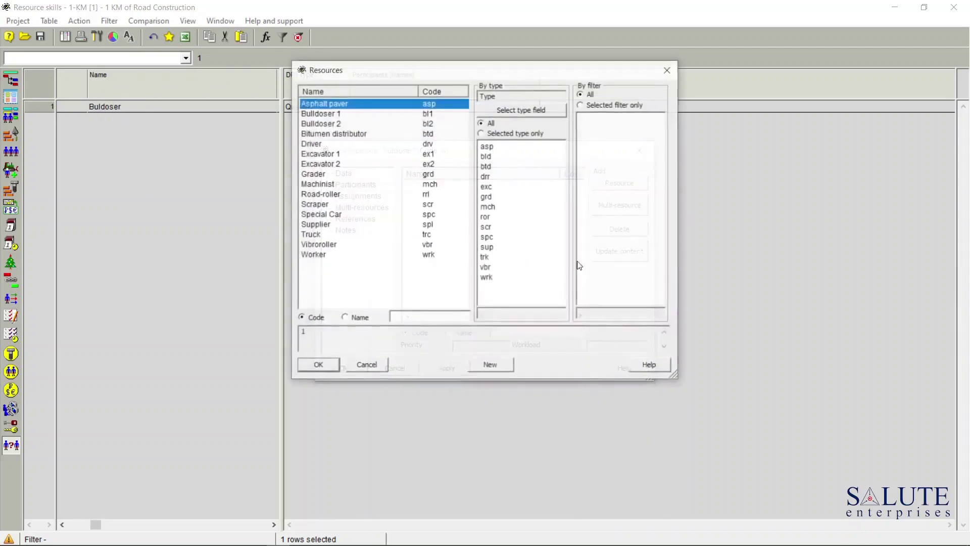
{"action": "left_click", "coordinate": [325, 115]}
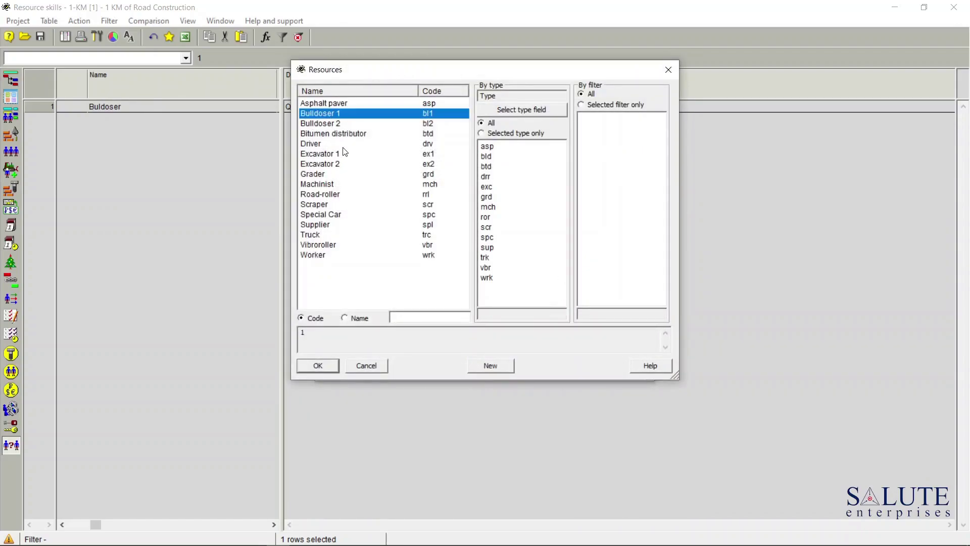
{"action": "left_click", "coordinate": [335, 123], "text": "ctrl"}
{"action": "left_click", "coordinate": [321, 370]}
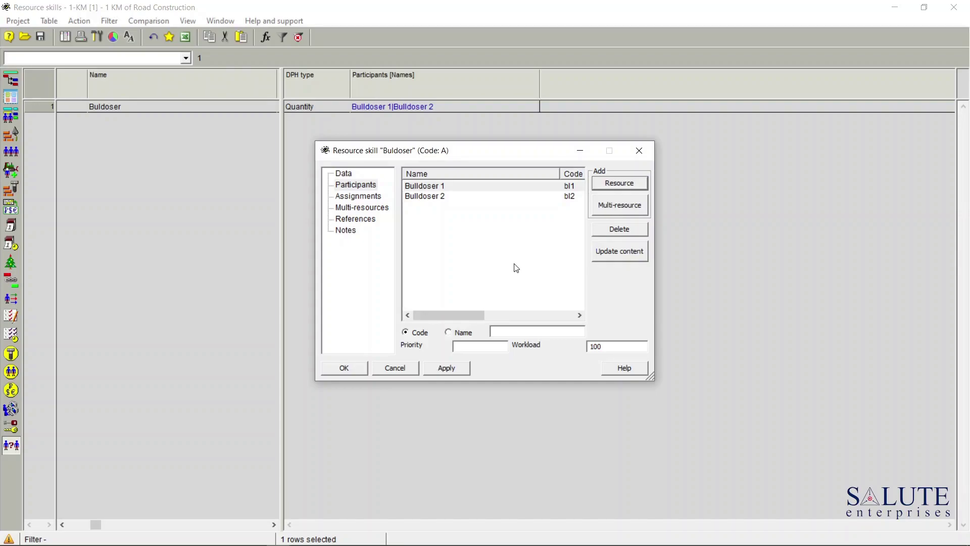
{"action": "left_click", "coordinate": [629, 257]}
{"action": "left_click", "coordinate": [514, 321]}
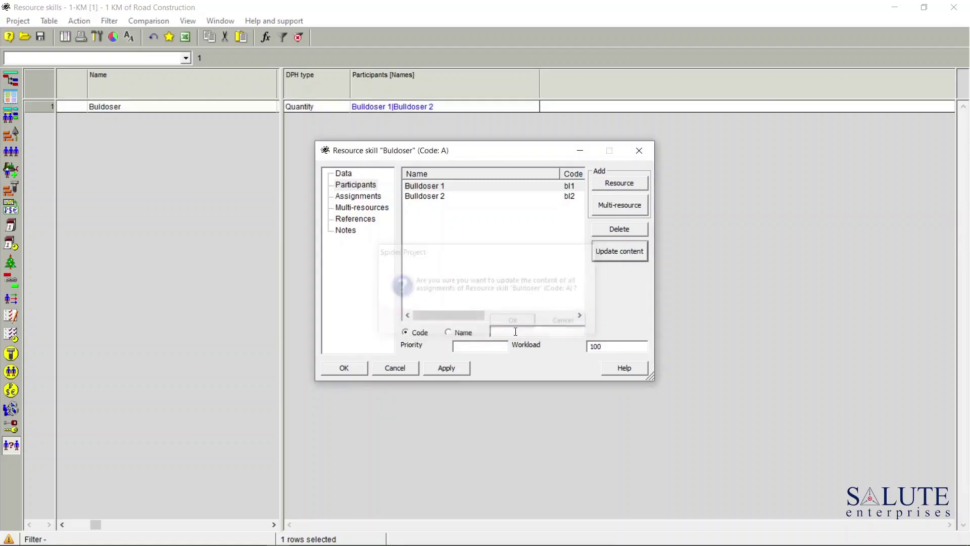
{"action": "left_click", "coordinate": [345, 369]}
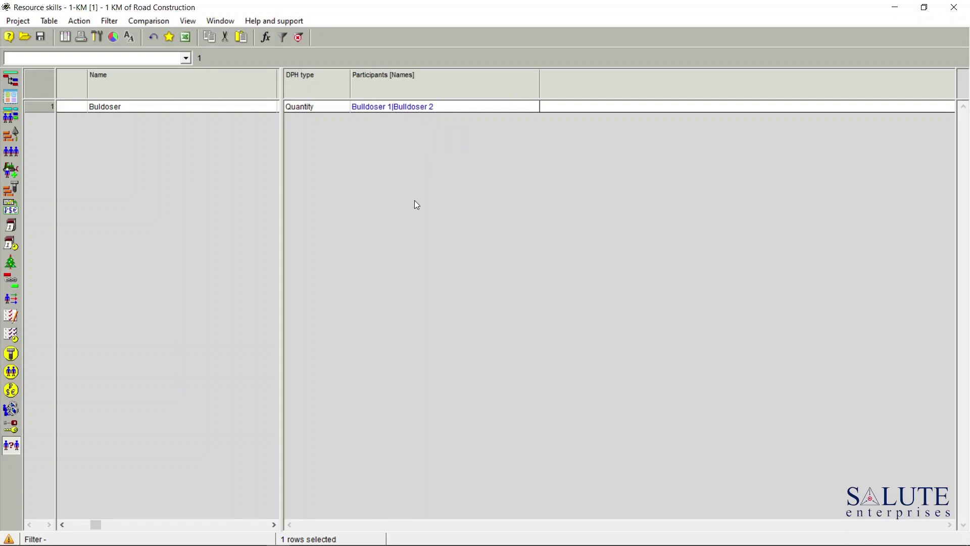
Check the skills in the Resources table and the Bulldoser 1 assignments under Drainage Layout and Retention Pond in the Activity Gantt
{"action": "left_click", "coordinate": [191, 20]}
{"action": "mouse_move", "coordinate": [222, 61]}
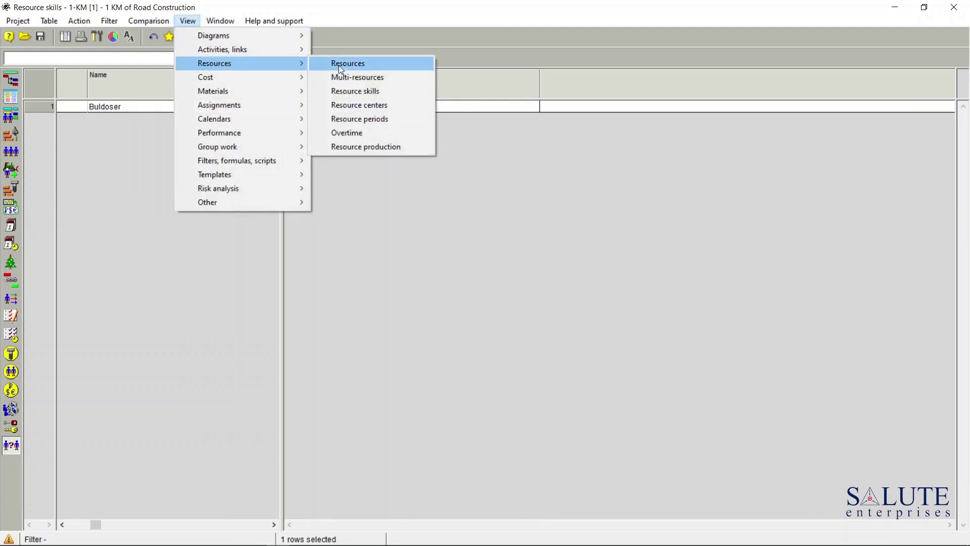
{"action": "left_click", "coordinate": [375, 65]}
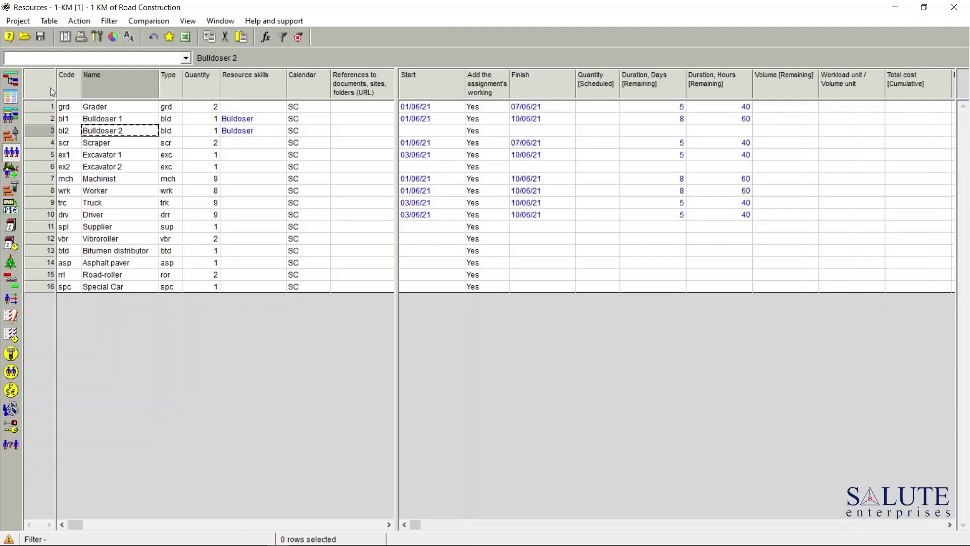
{"action": "left_click", "coordinate": [11, 81]}
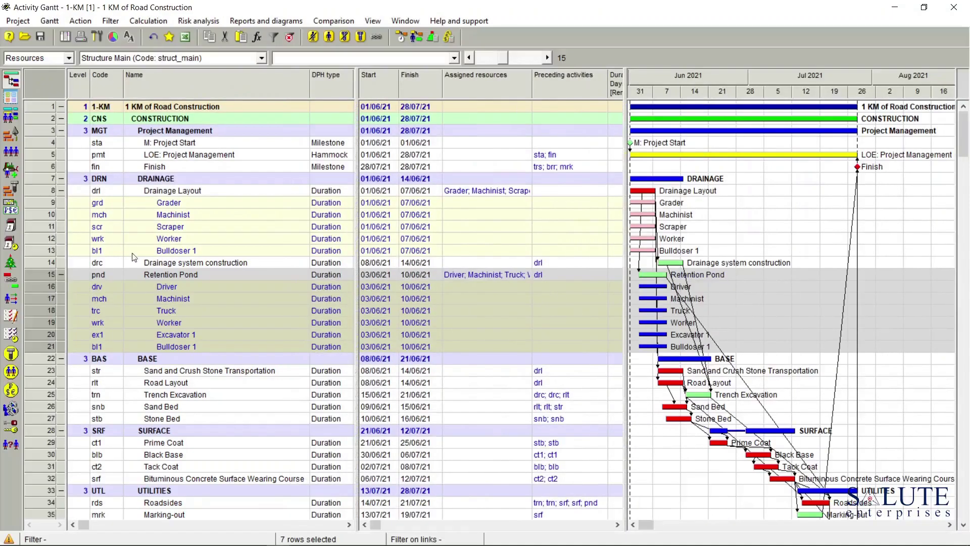
{"action": "left_click", "coordinate": [220, 250]}
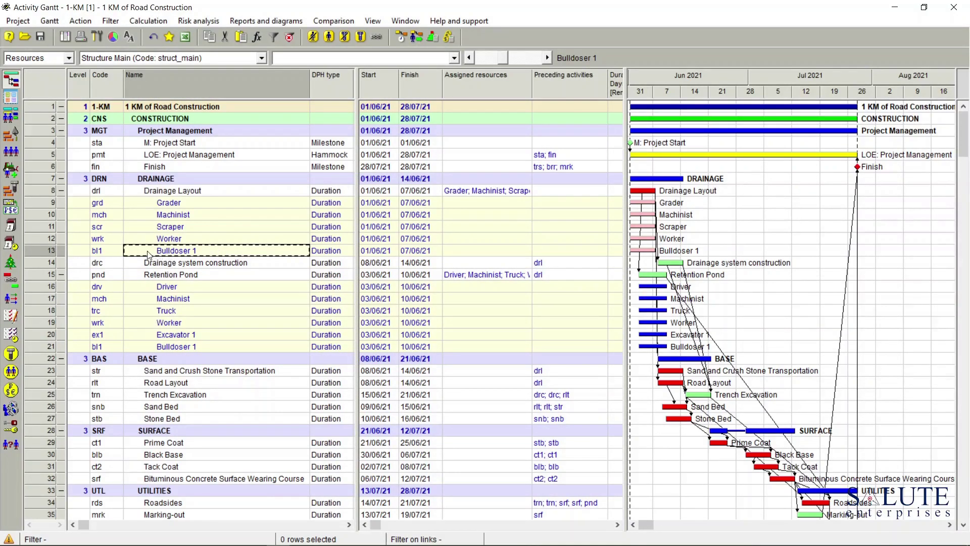
{"action": "left_click", "coordinate": [203, 348]}
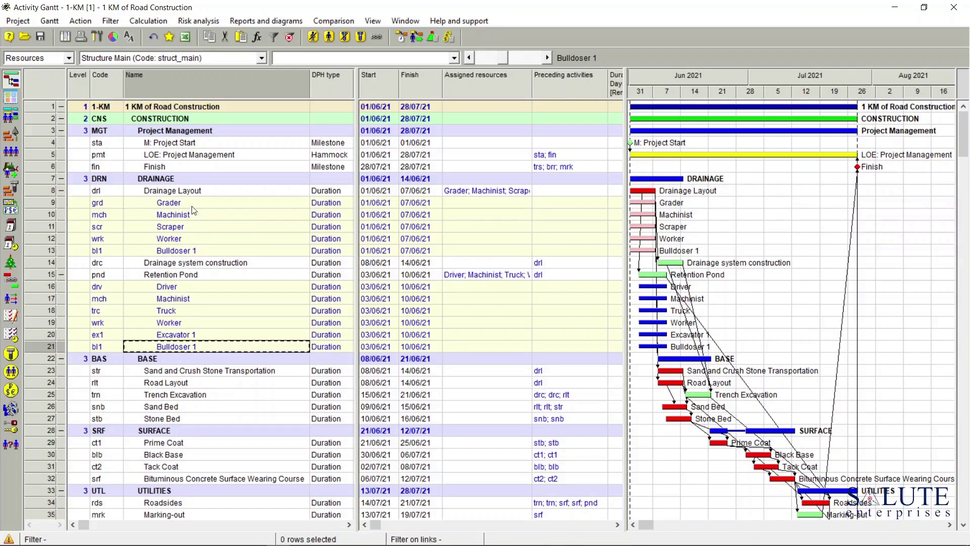
Delete the Bulldoser 1 resource assignment from the Drainage Layout activity
{"action": "double_click", "coordinate": [41, 191]}
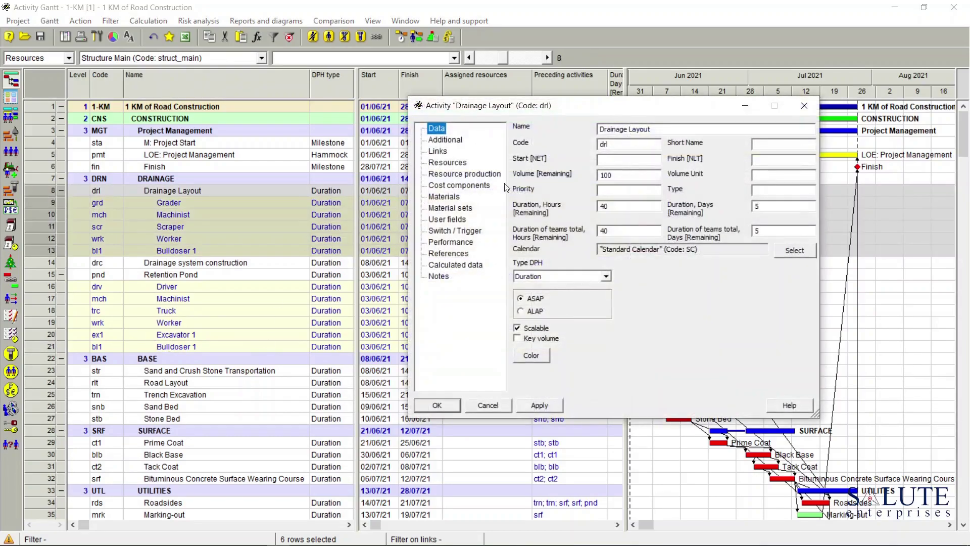
{"action": "left_click", "coordinate": [459, 164]}
{"action": "left_click_drag", "start_coordinate": [691, 126], "coordinate": [660, 128]}
{"action": "left_click", "coordinate": [559, 194]}
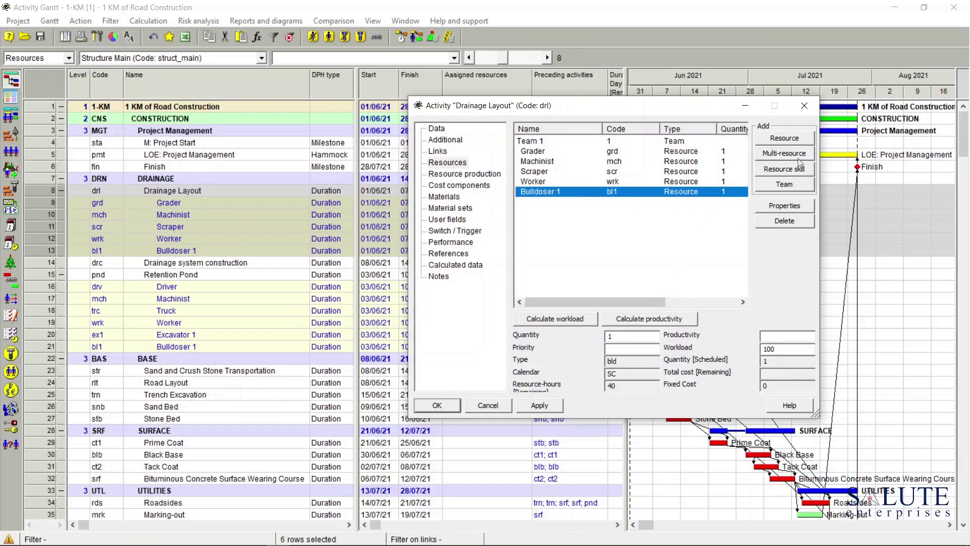
{"action": "left_click", "coordinate": [787, 223]}
{"action": "left_click", "coordinate": [484, 335]}
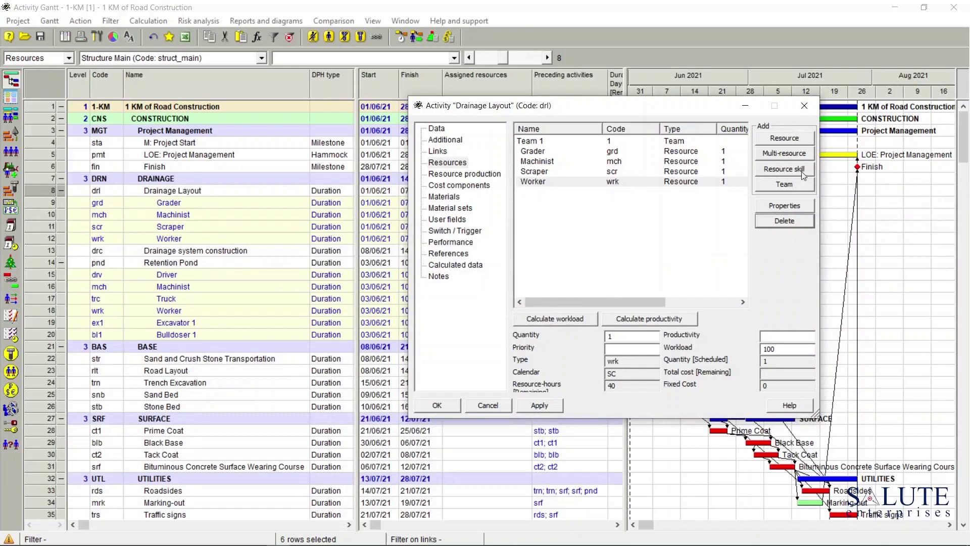
Assign the Buldoser resource skill to the Drainage Layout activity and save the activity's changes
{"action": "left_click", "coordinate": [782, 171]}
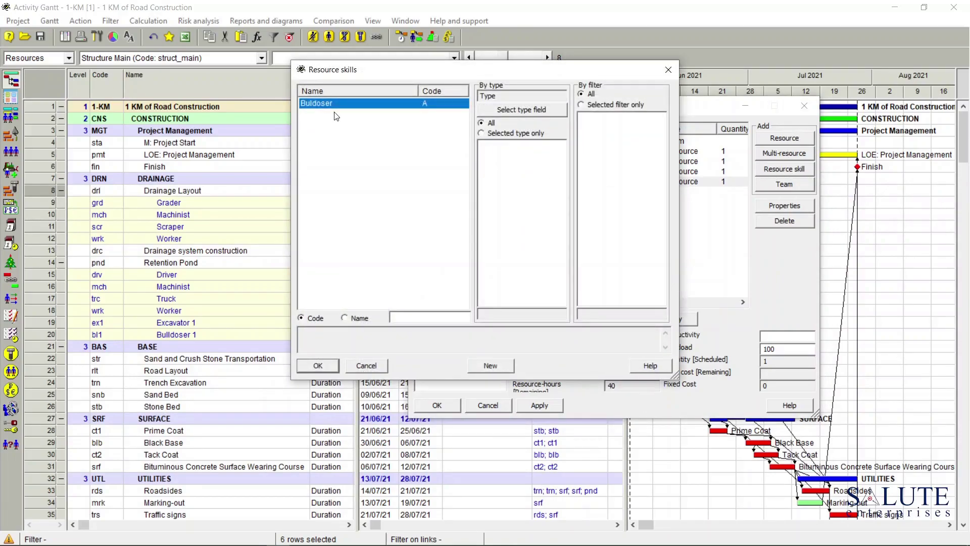
{"action": "double_click", "coordinate": [334, 107]}
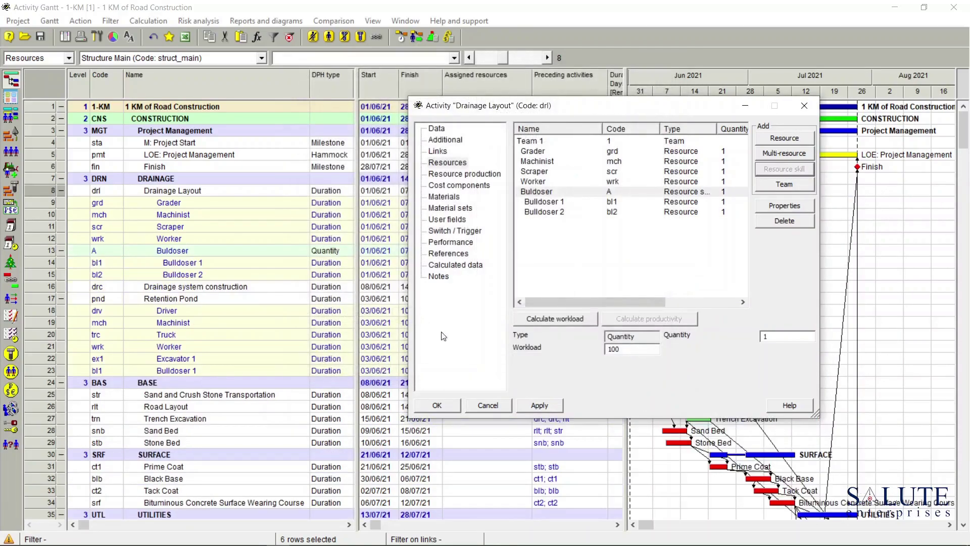
{"action": "left_click_drag", "start_coordinate": [716, 127], "coordinate": [738, 140]}
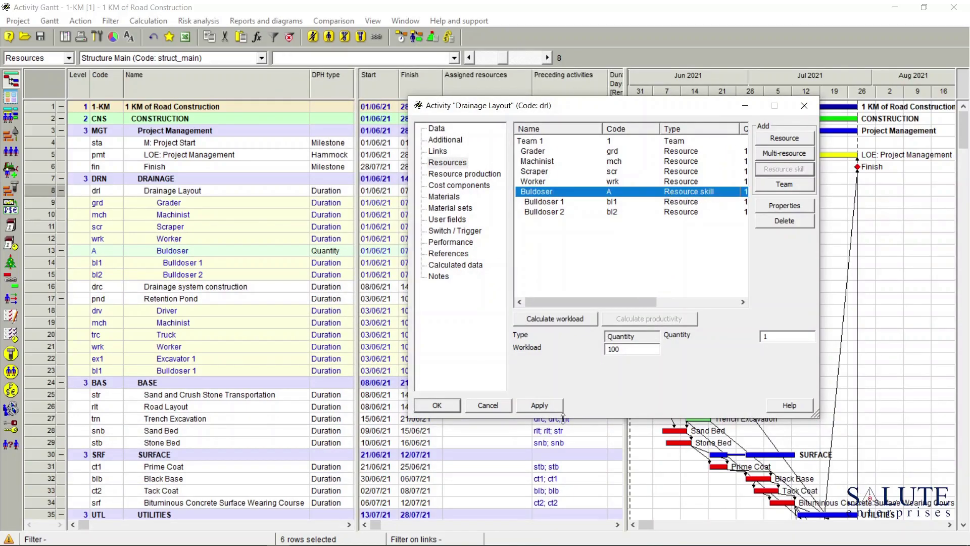
{"action": "left_click", "coordinate": [540, 405]}
{"action": "left_click", "coordinate": [438, 405]}
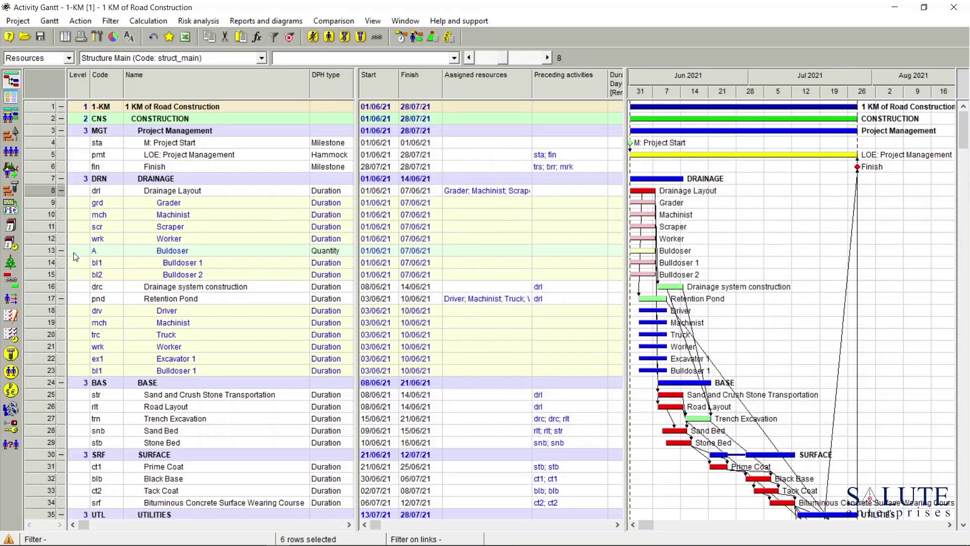
{"action": "left_click", "coordinate": [212, 254]}
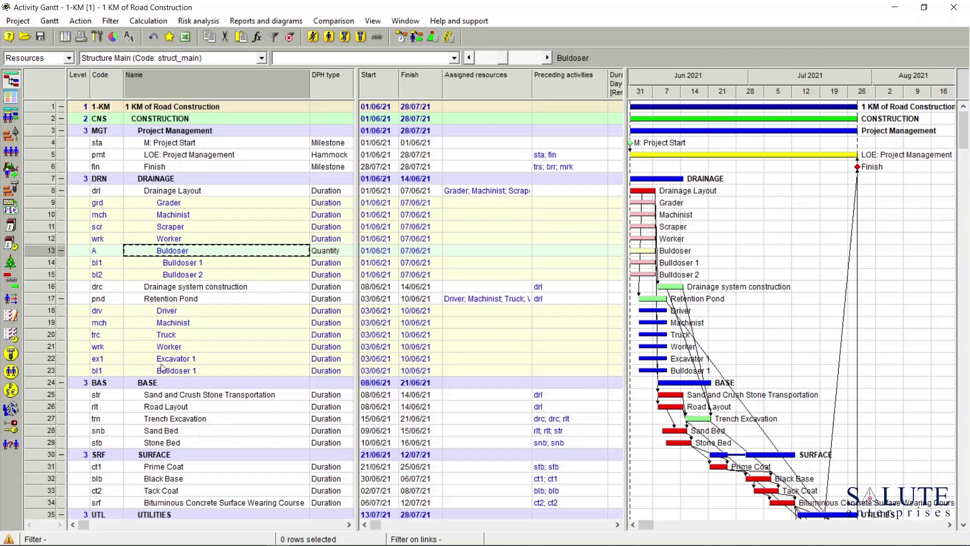
Delete the Bulldoser 1 resource assignment from the Retention Pond activity
{"action": "double_click", "coordinate": [44, 299]}
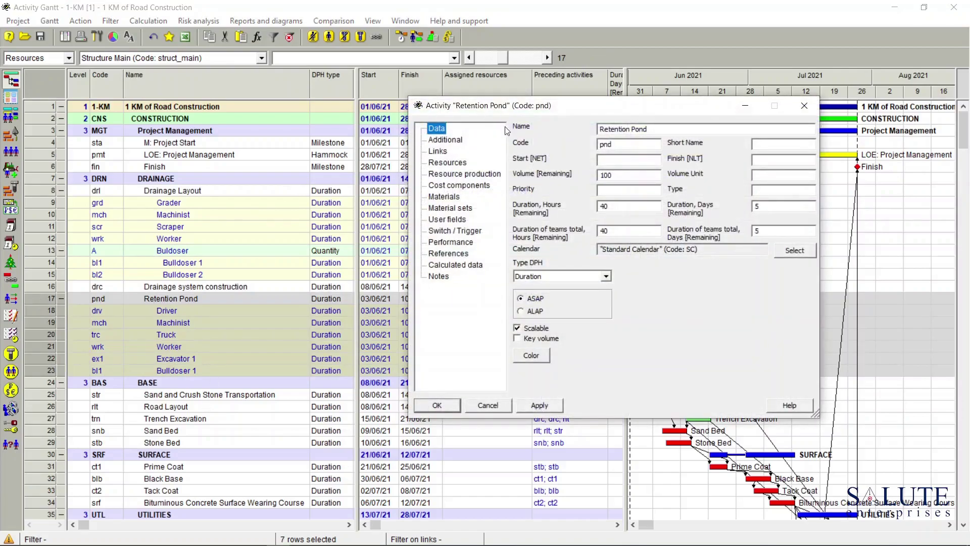
{"action": "left_click", "coordinate": [458, 164]}
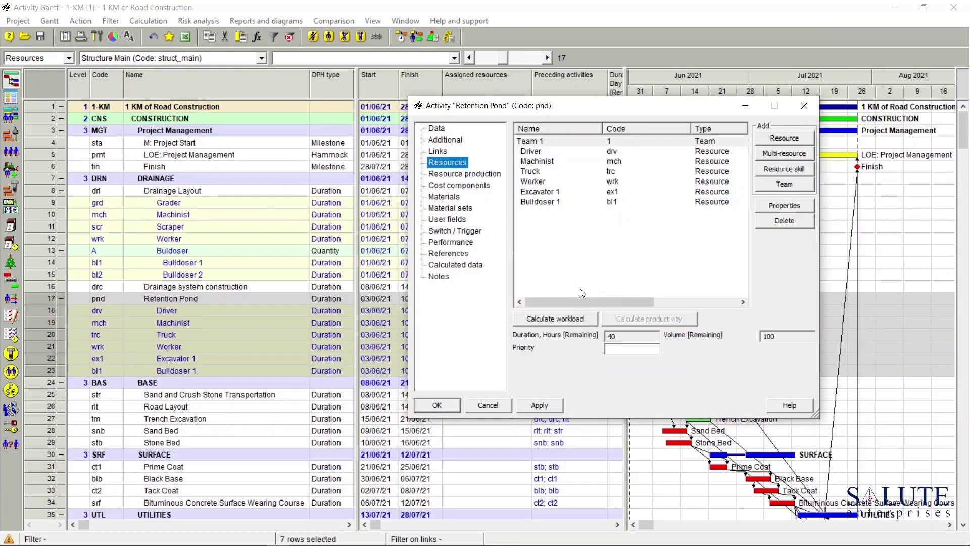
{"action": "left_click_drag", "start_coordinate": [690, 129], "coordinate": [644, 130]}
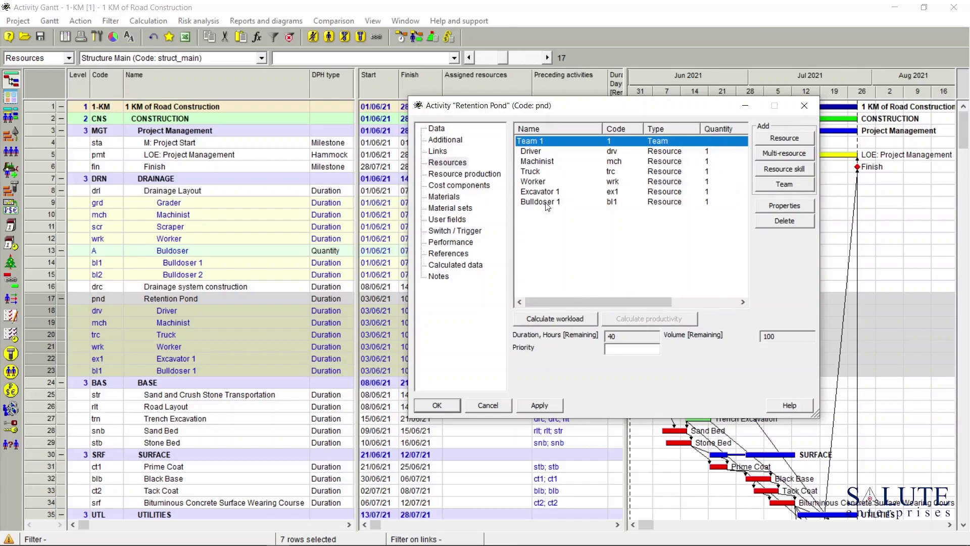
{"action": "left_click", "coordinate": [547, 203]}
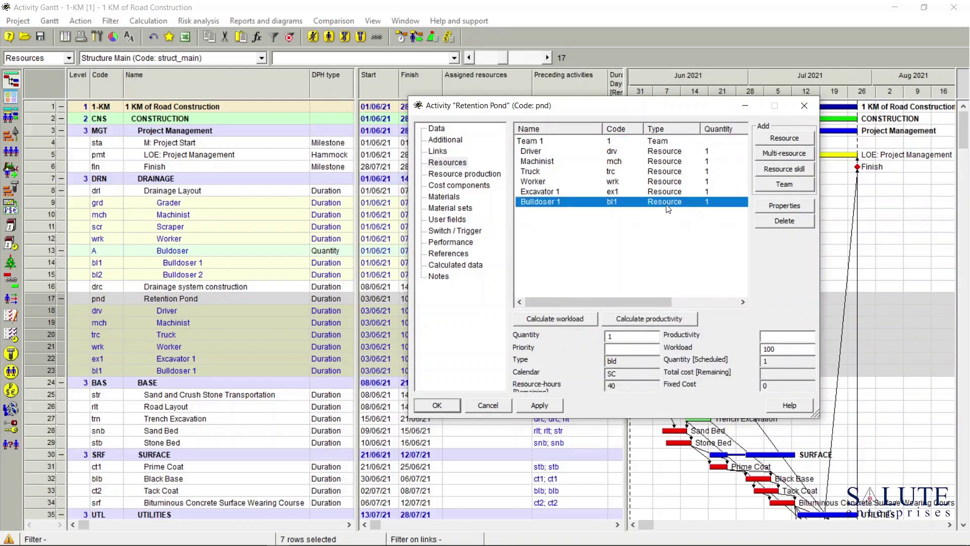
{"action": "left_click", "coordinate": [782, 222]}
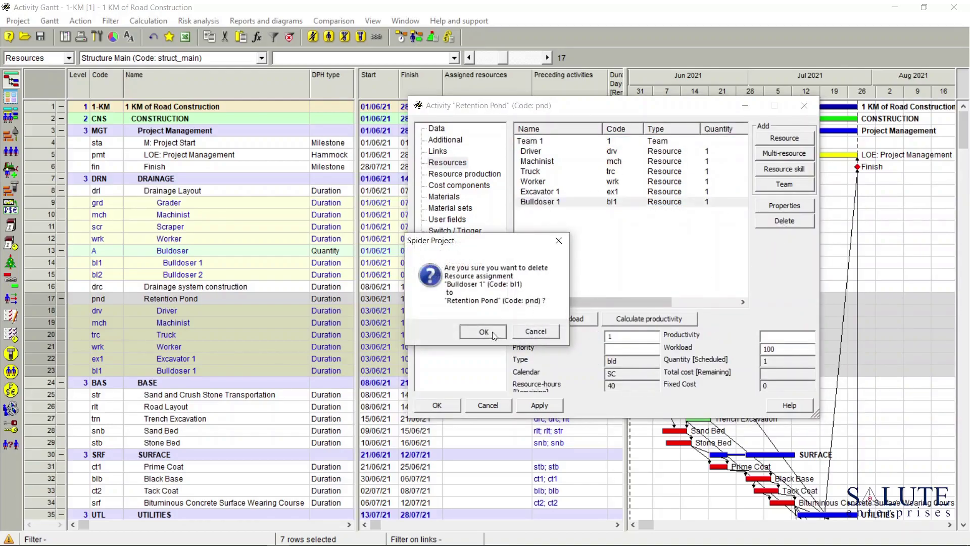
{"action": "left_click", "coordinate": [465, 329]}
Assign the Buldoser resource skill to the Retention Pond activity and save the activity's changes
{"action": "left_click", "coordinate": [798, 168]}
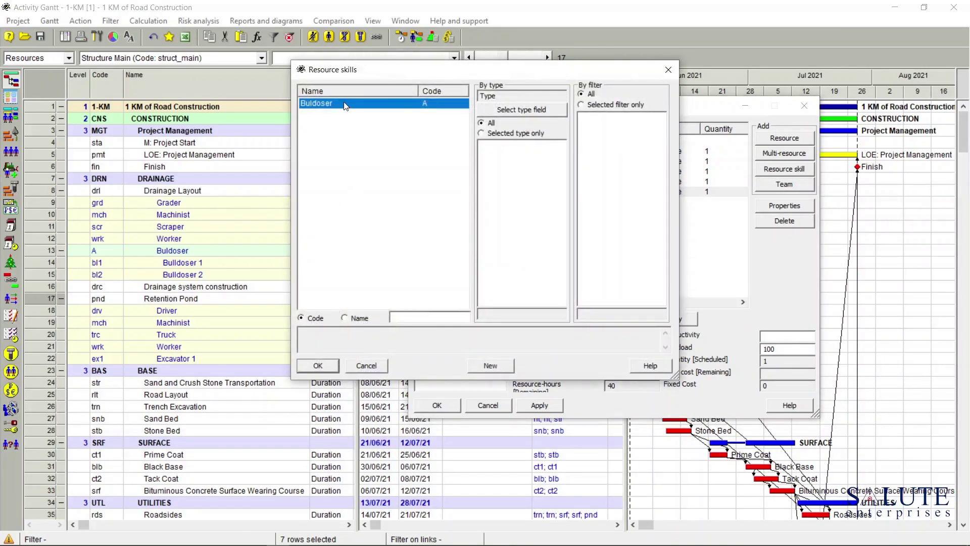
{"action": "left_click", "coordinate": [485, 364]}
{"action": "left_click", "coordinate": [540, 407]}
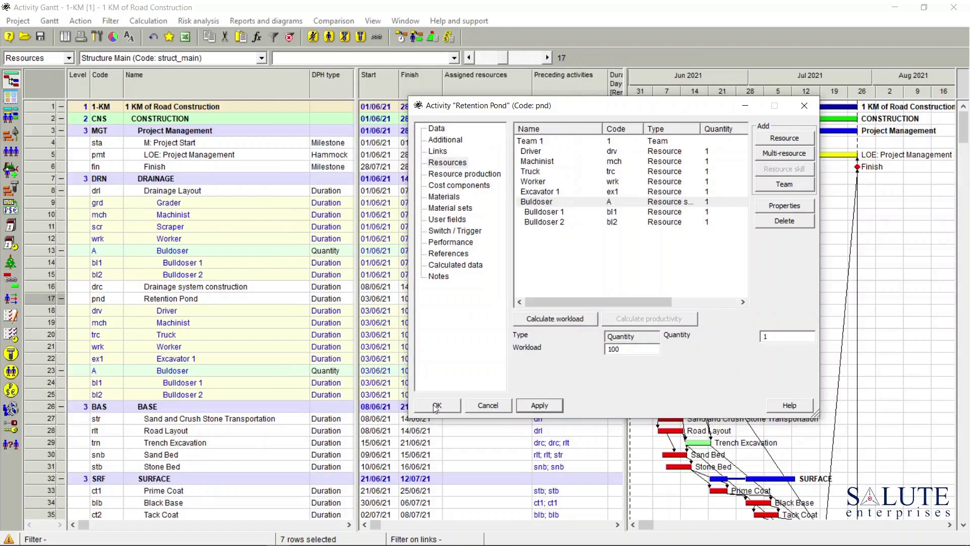
{"action": "left_click", "coordinate": [453, 408]}
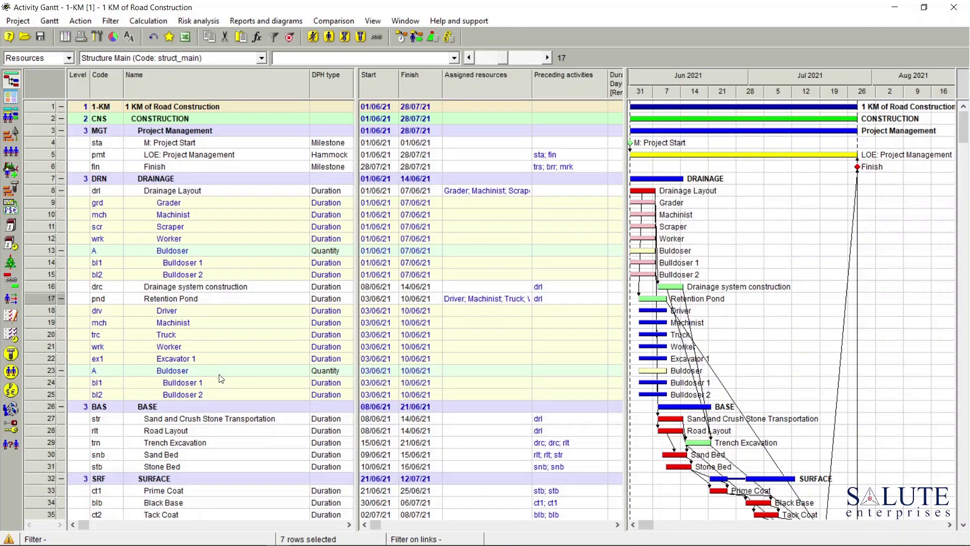
Calculate the project schedule first without resource constraints and again with resource constraints
{"action": "left_click", "coordinate": [400, 38]}
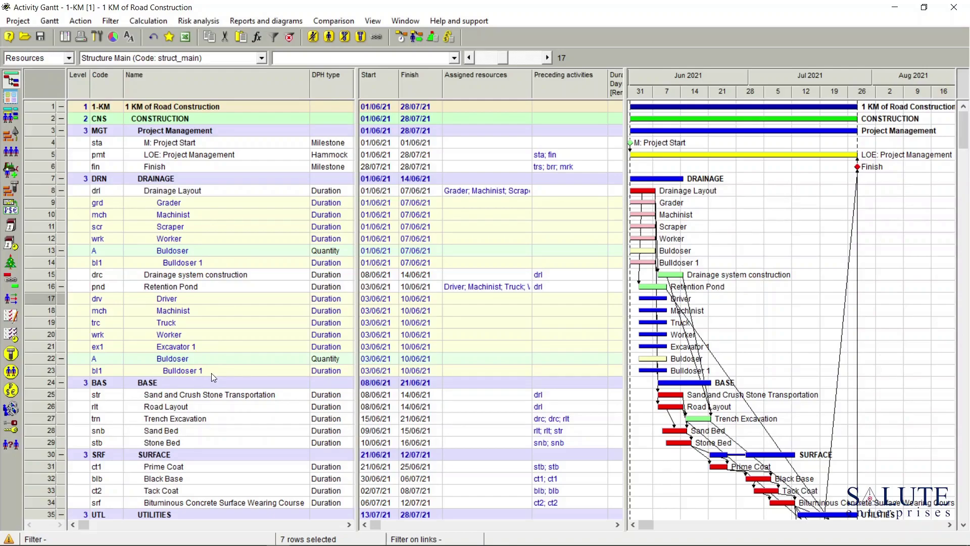
{"action": "left_click", "coordinate": [418, 38]}
{"action": "mouse_move", "coordinate": [651, 370]}
{"action": "left_click_drag", "start_coordinate": [628, 308], "coordinate": [430, 305]}
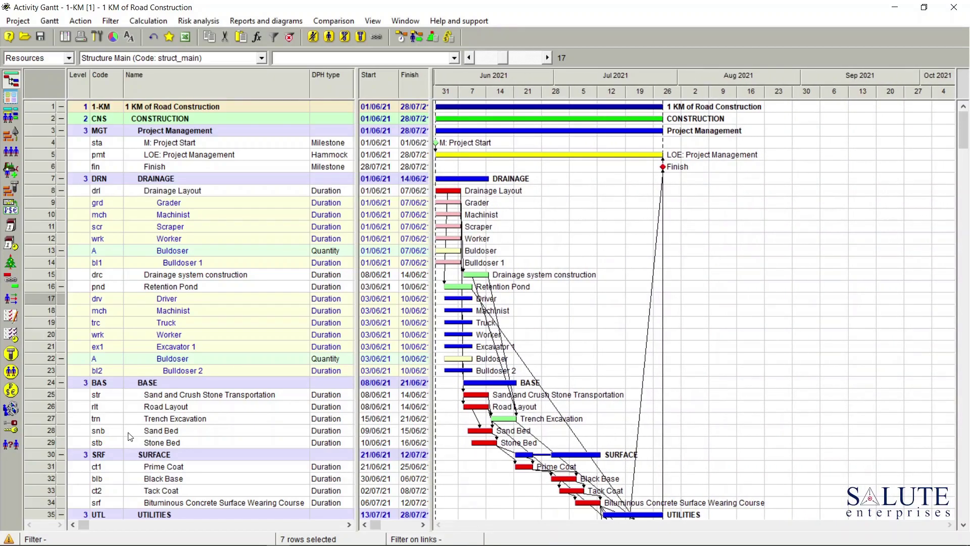